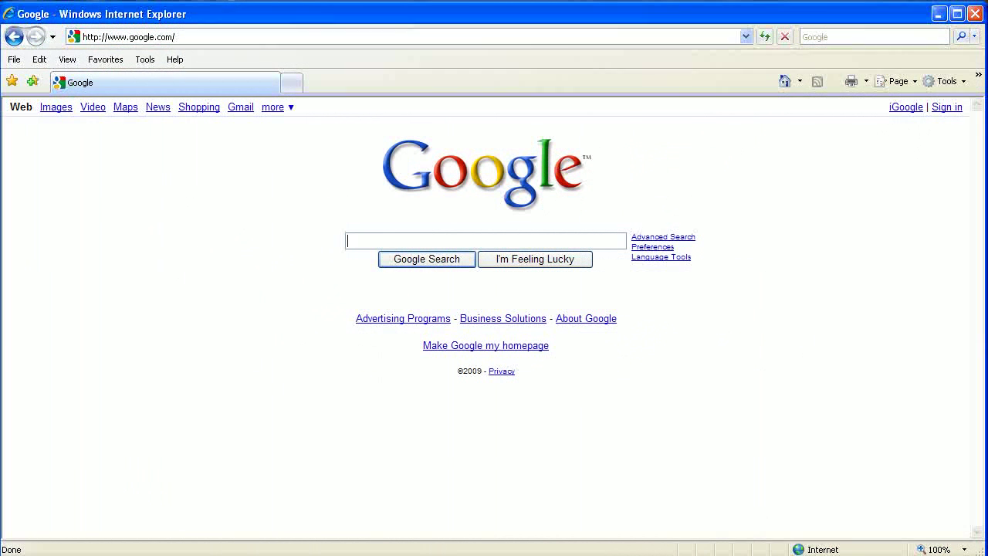
Switch from the Google home page to Google Images.
left_click(55, 109)
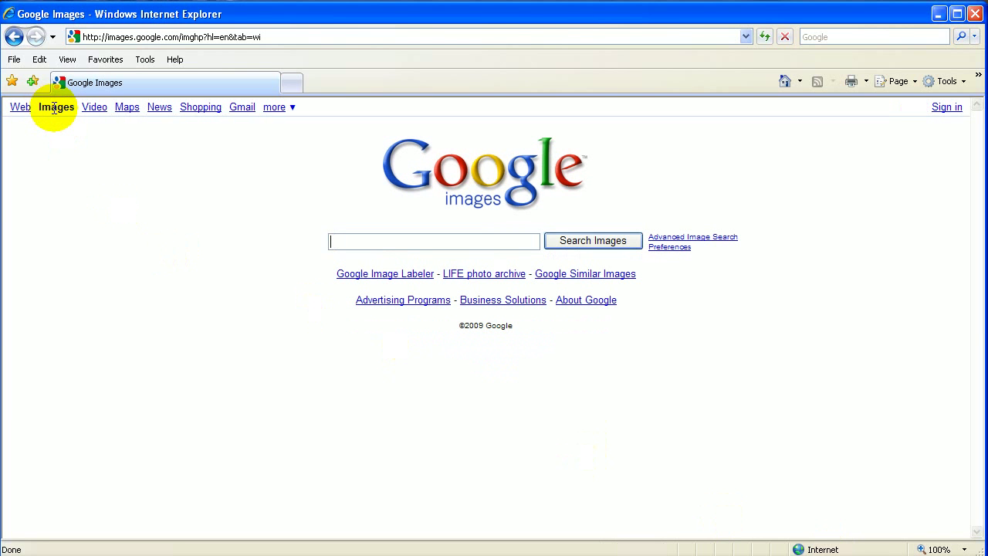
Search Google Images for 'garden' and scroll down through the results.
type("garden")
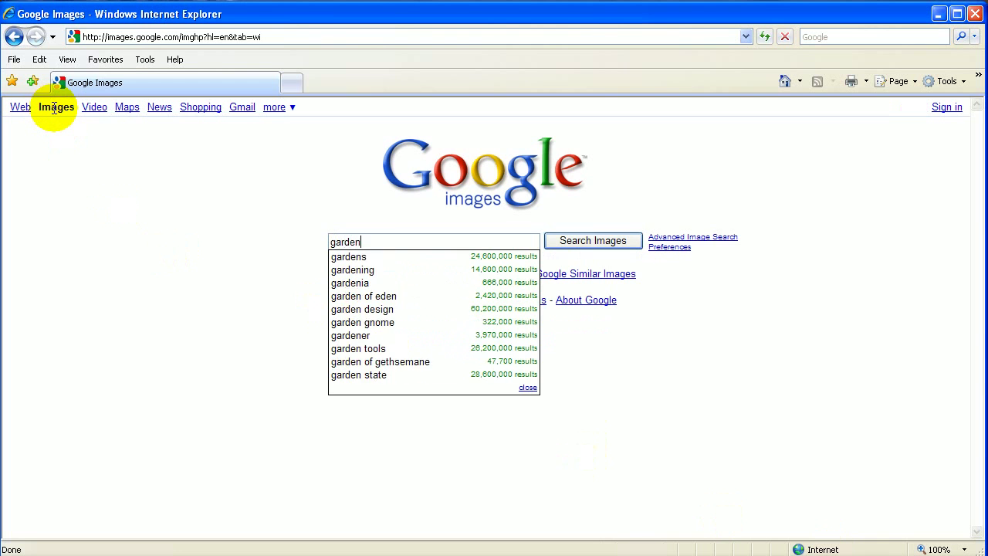
key("Return")
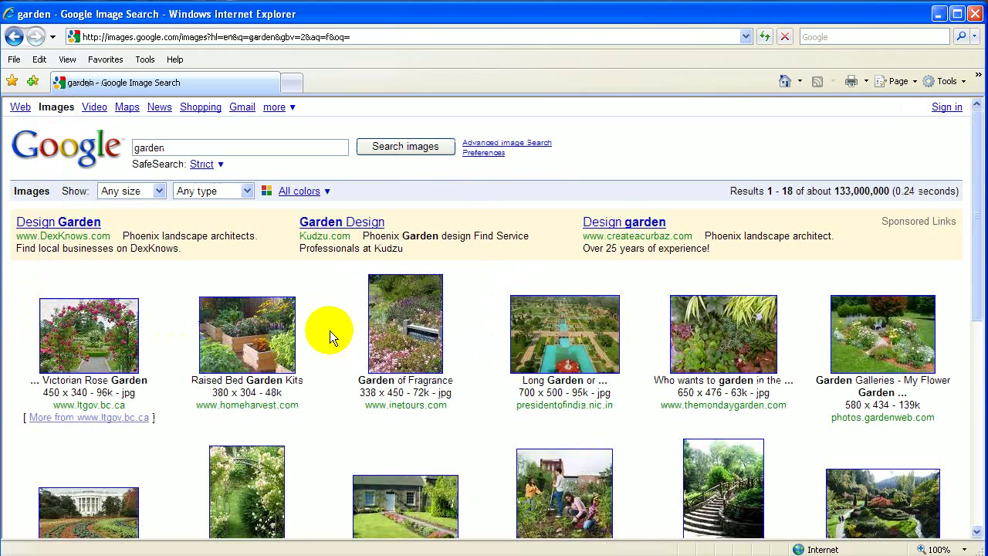
scroll(330, 330, "down", 2)
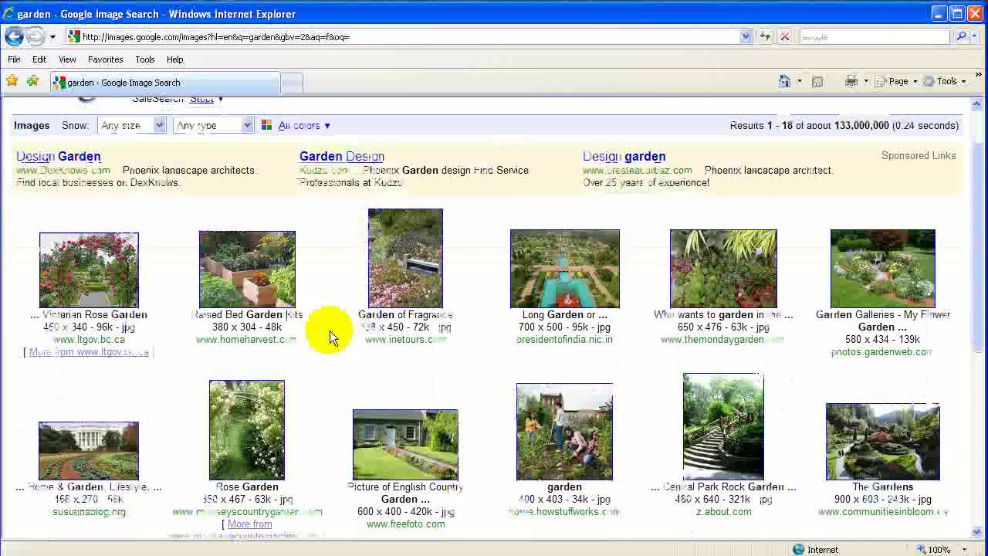
scroll(329, 332, "down", 3)
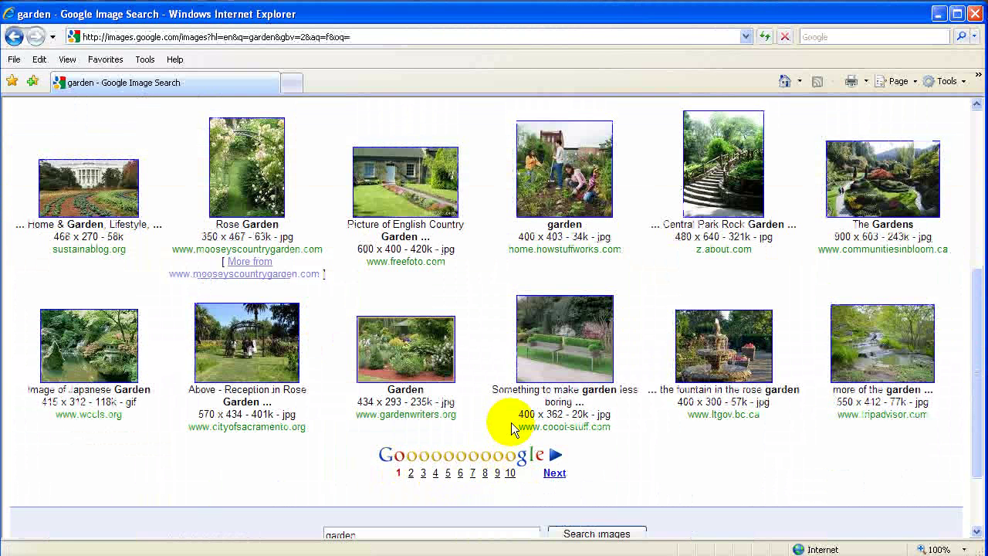
Open the second results page, try Small then Extra large sizes, then return to Any size.
left_click(554, 473)
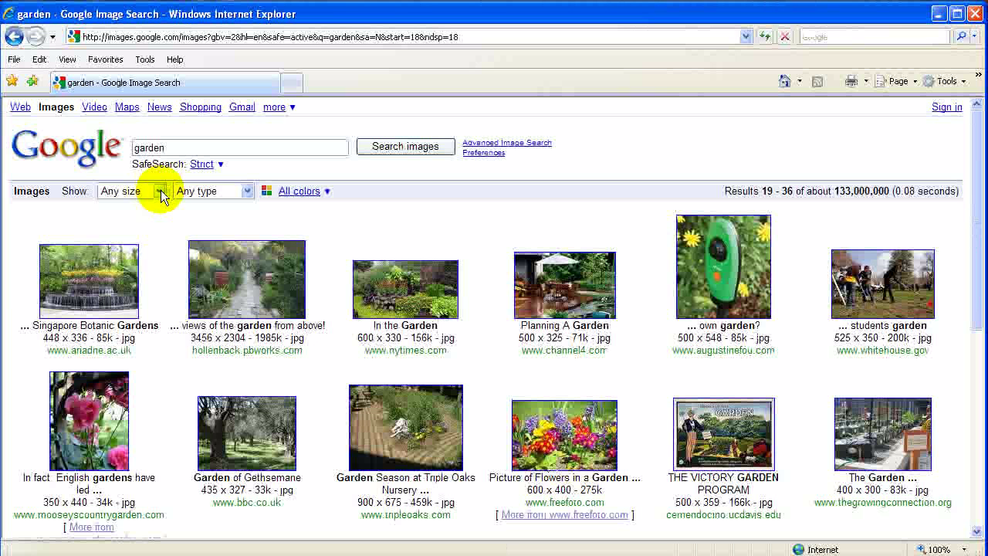
left_click(159, 192)
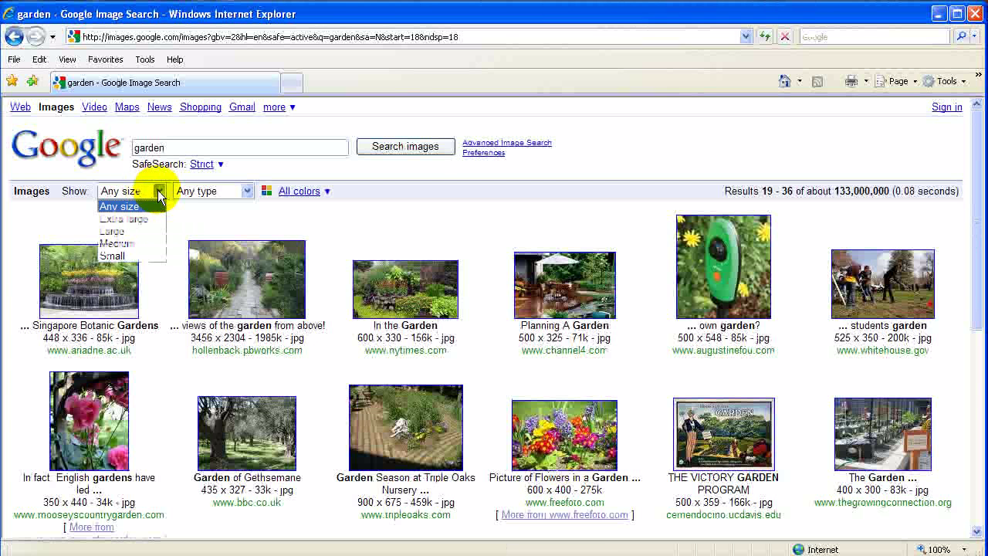
left_click(138, 251)
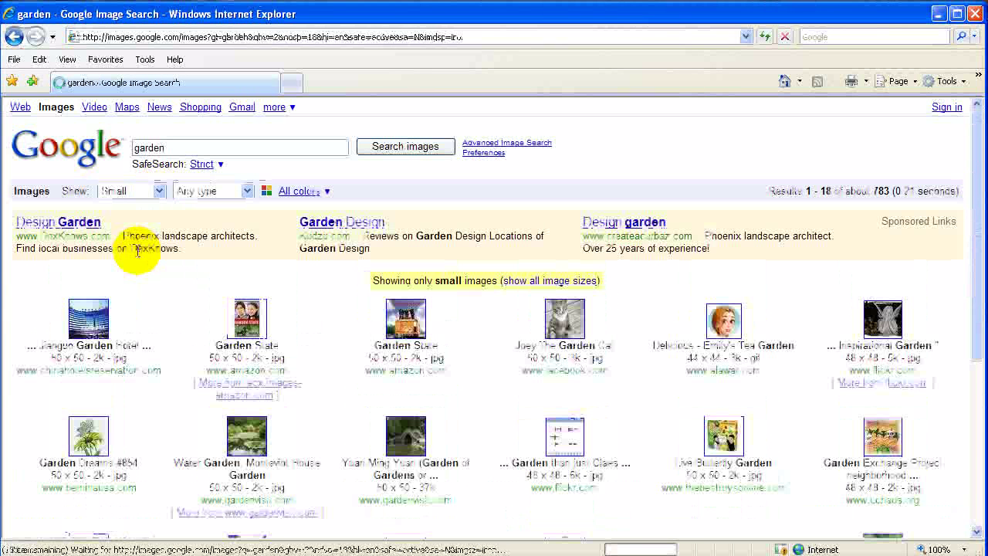
left_click(158, 193)
left_click(127, 223)
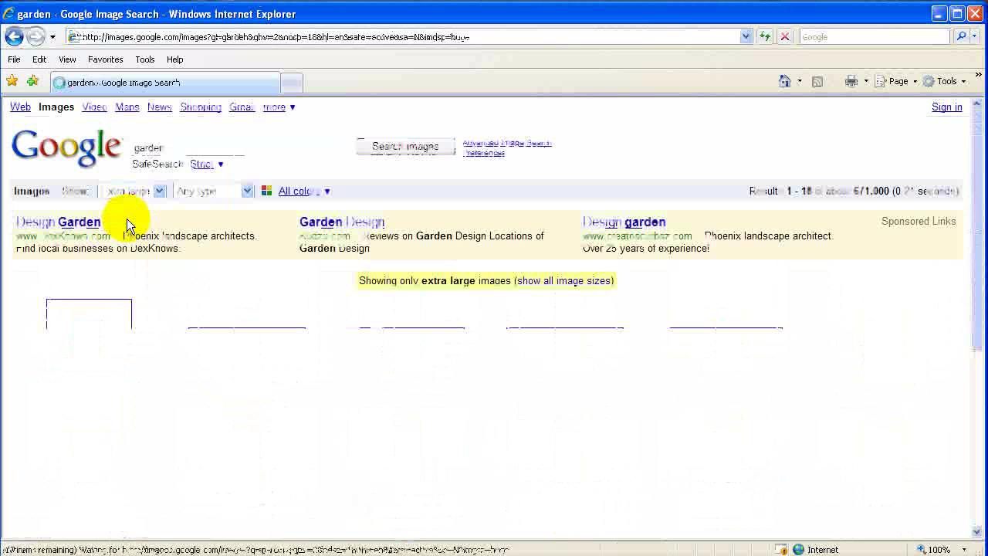
left_click(158, 193)
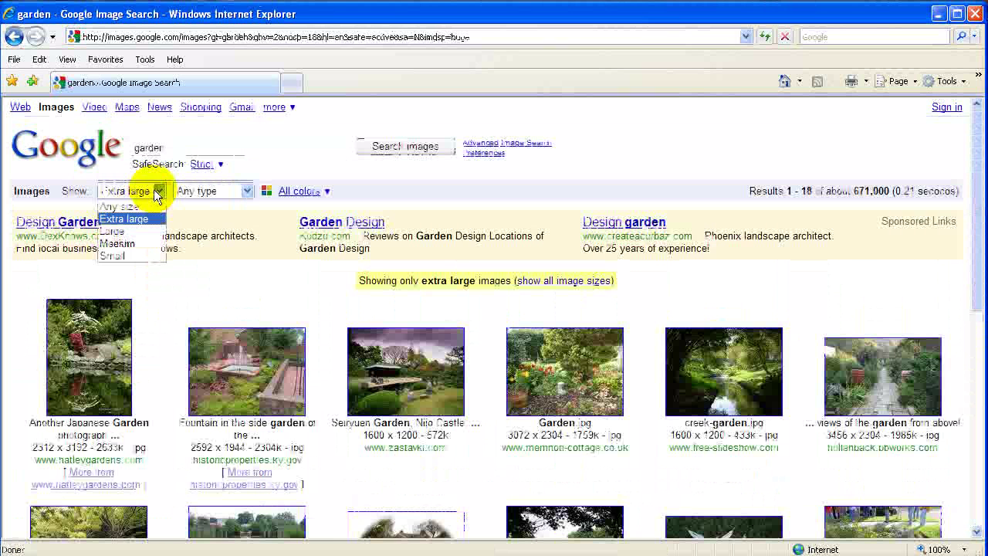
left_click(138, 202)
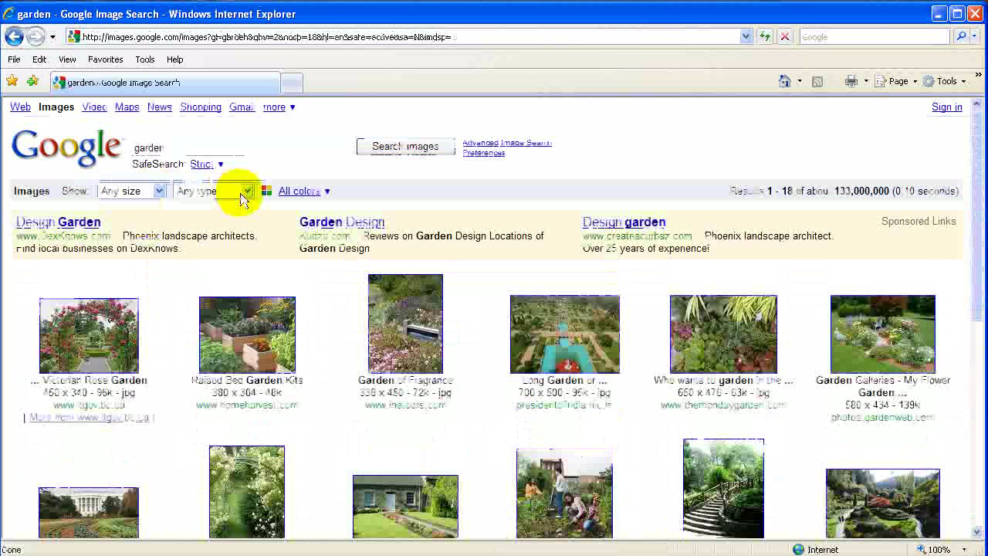
Filter the garden results by the News, Face and Clip art image types in turn.
left_click(246, 191)
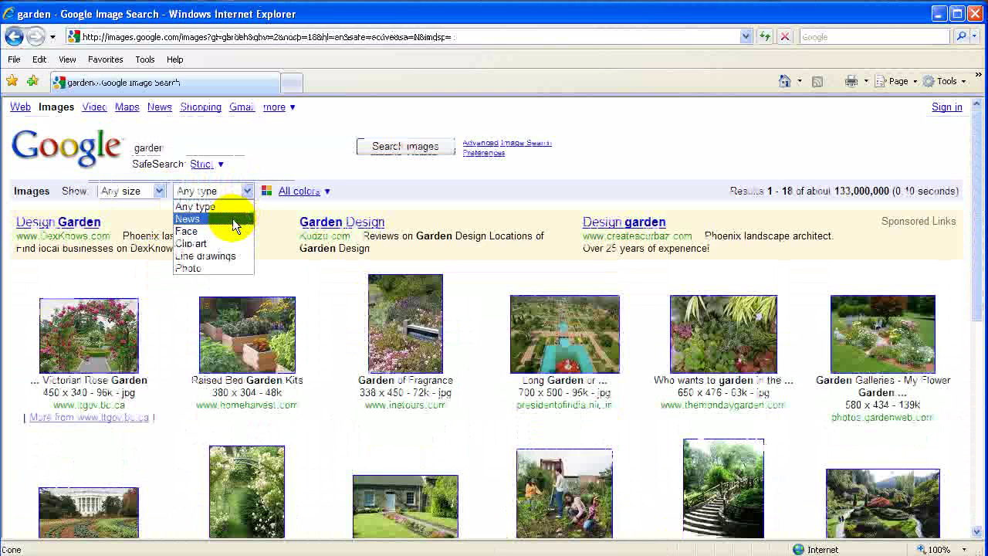
left_click(232, 218)
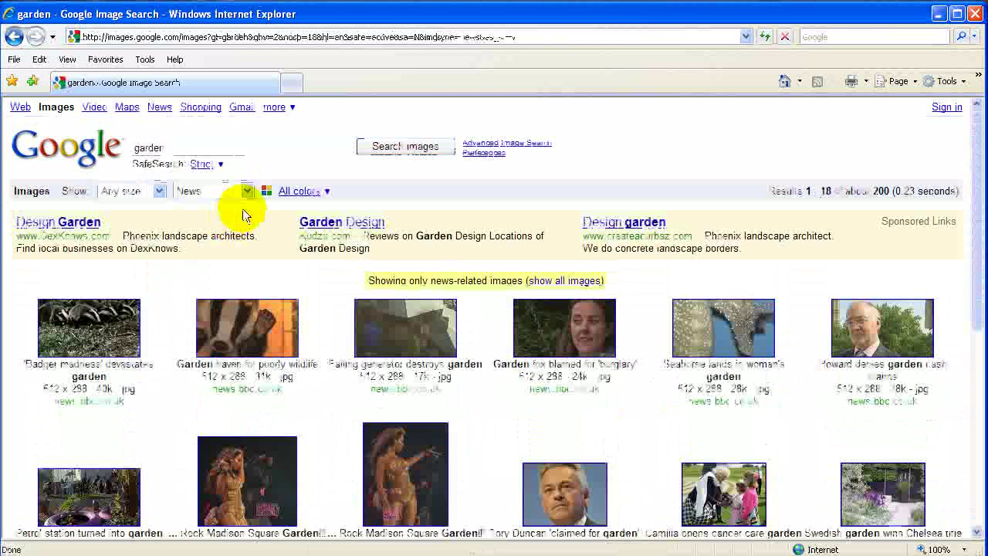
left_click(247, 191)
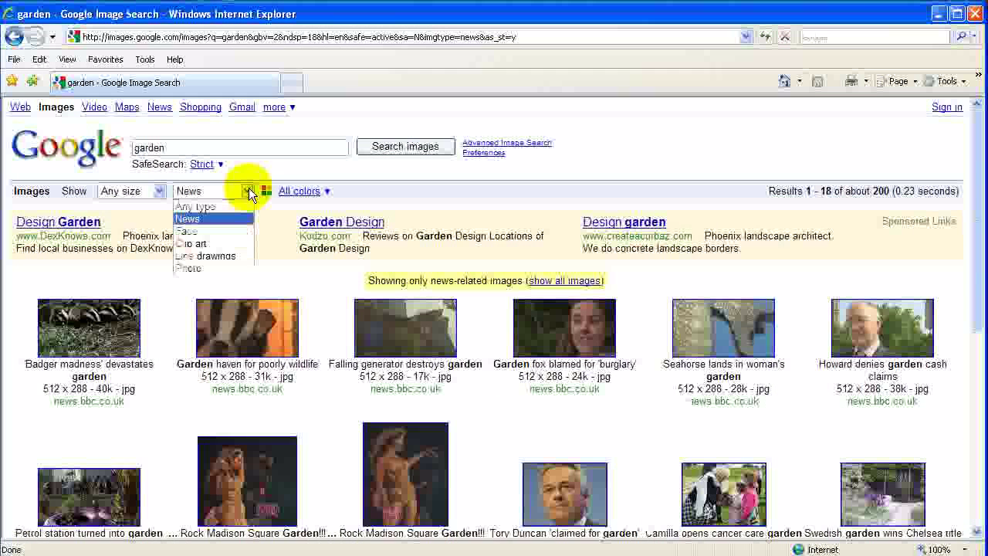
left_click(227, 228)
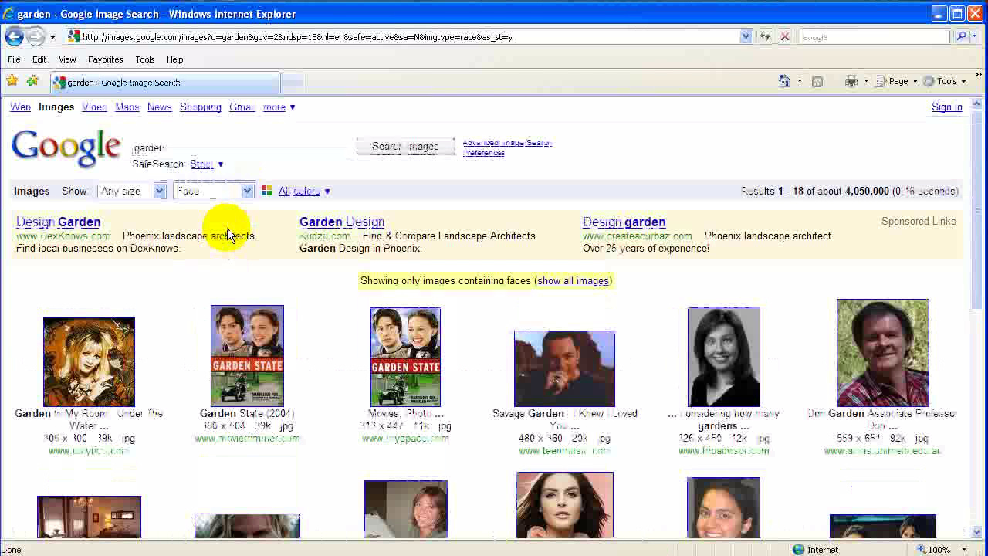
left_click(245, 192)
left_click(228, 243)
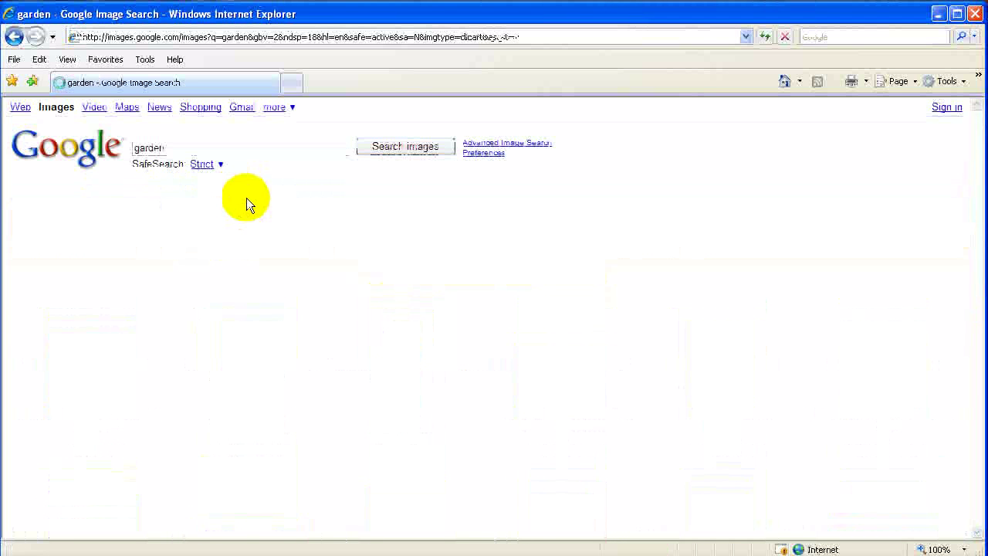
Try Line drawings, then settle on Photo type limited to red images.
left_click(247, 191)
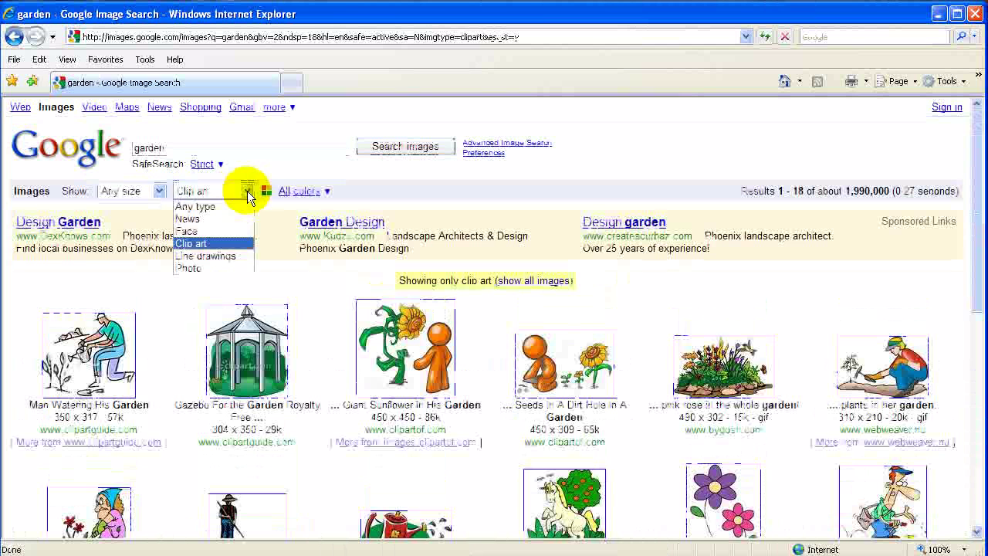
left_click(217, 258)
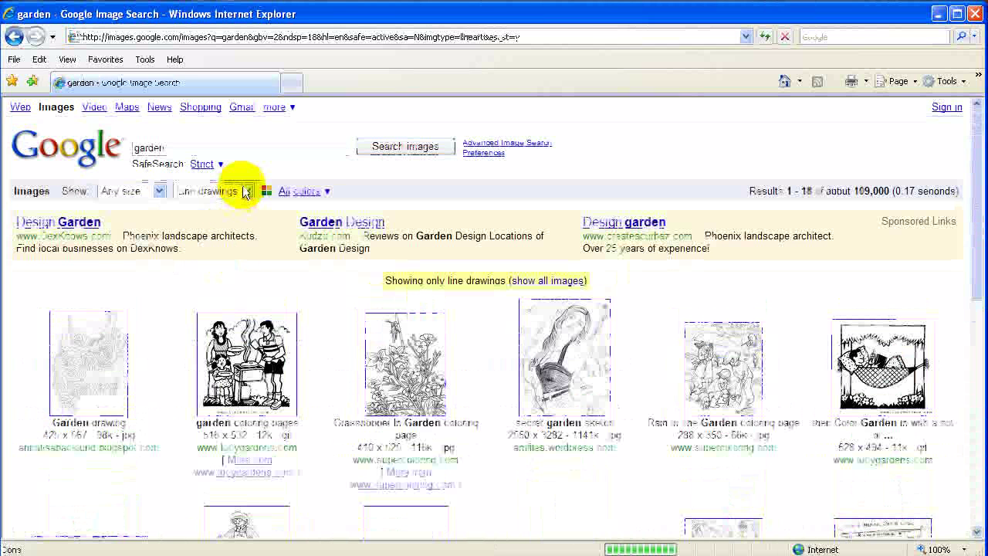
left_click(245, 190)
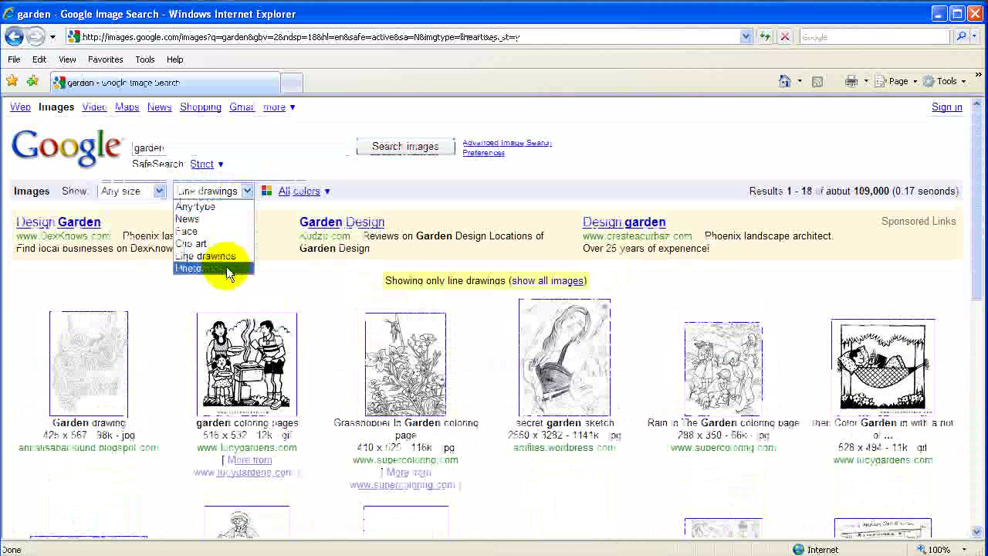
left_click(226, 266)
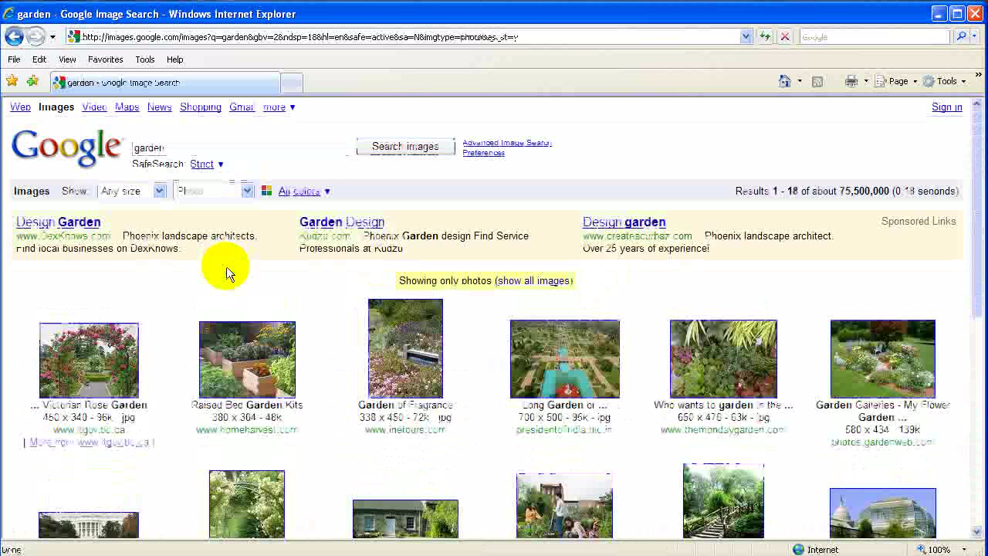
left_click(297, 193)
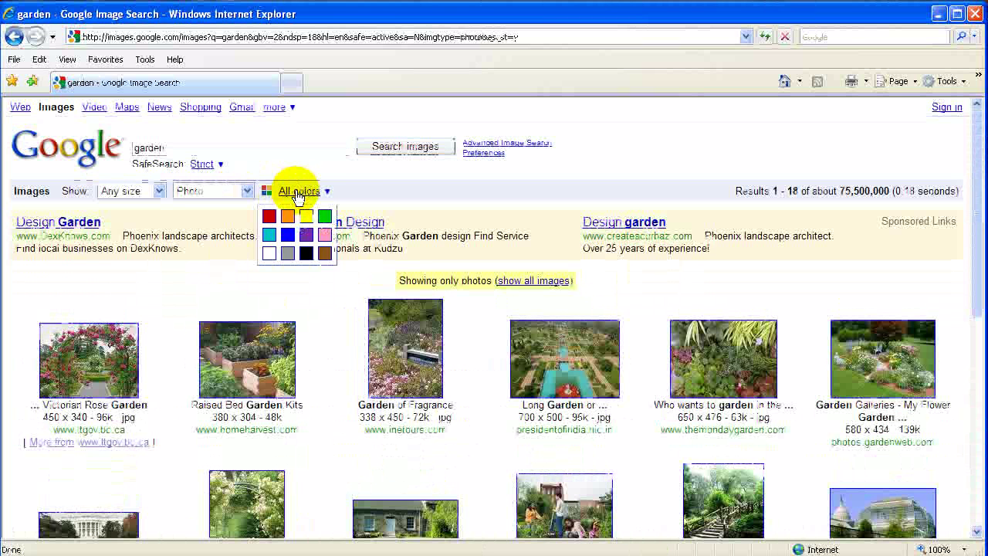
left_click(268, 217)
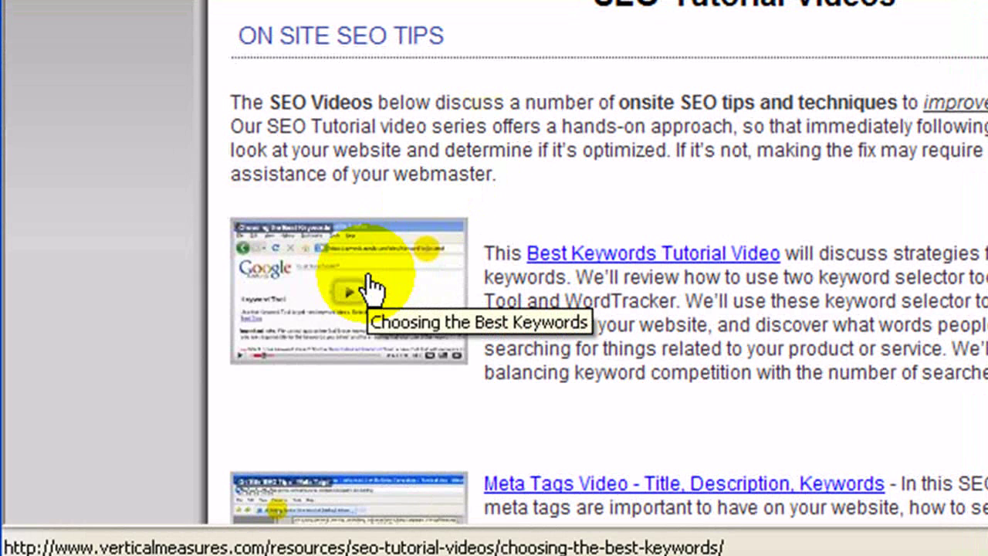
Scroll down the SEO Tutorial Videos page through the video thumbnails.
scroll(371, 286, "down", 5)
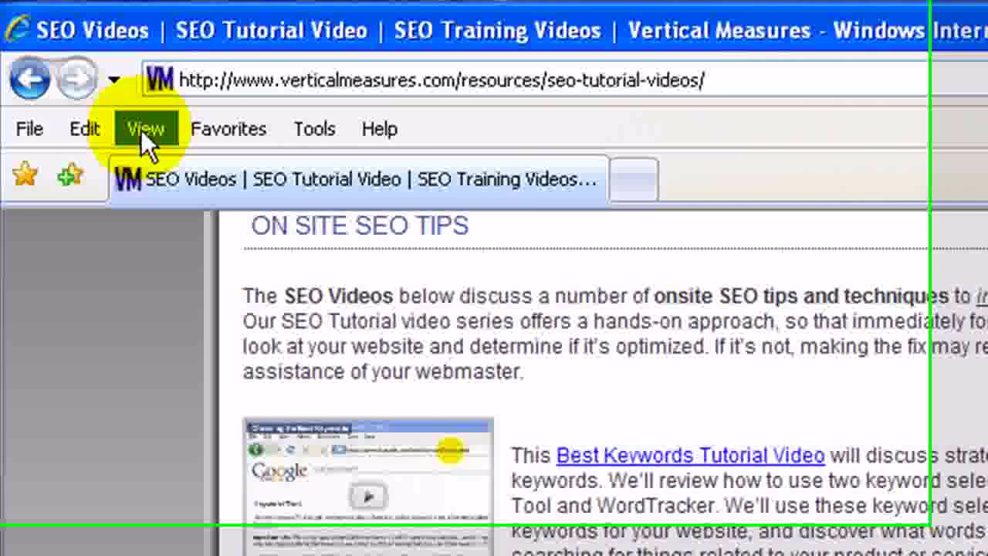
View the page source in Notepad and find the first 'alt=' attribute.
left_click(91, 82)
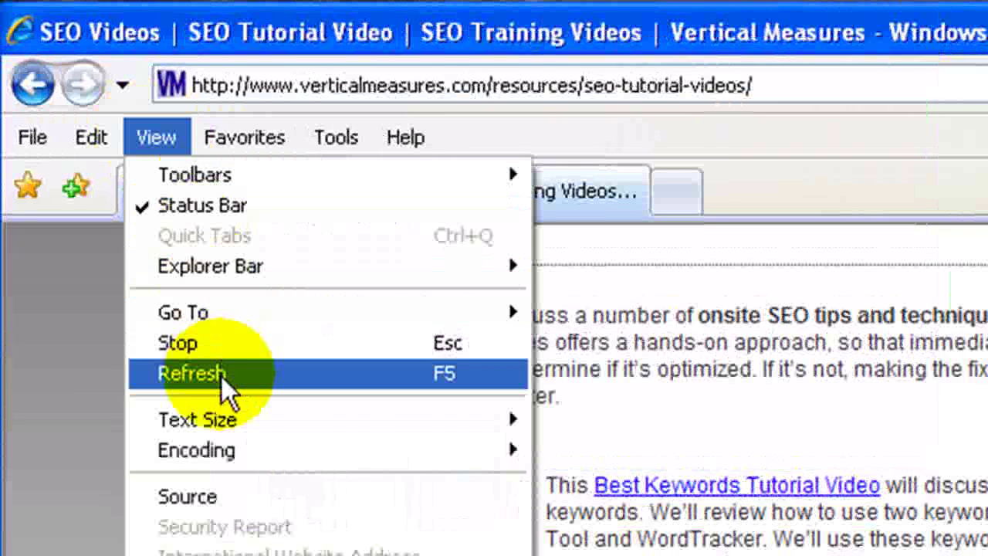
left_click(226, 498)
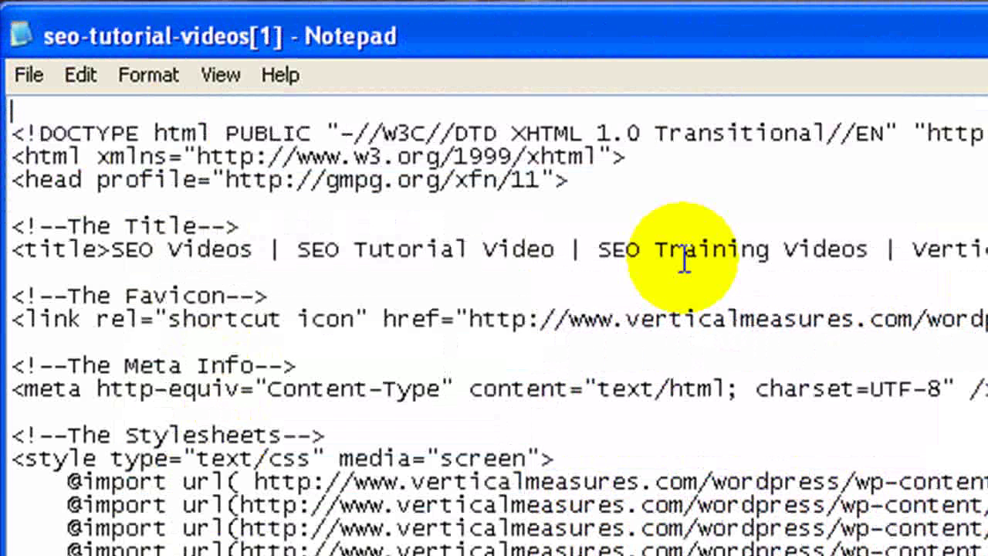
left_click(83, 80)
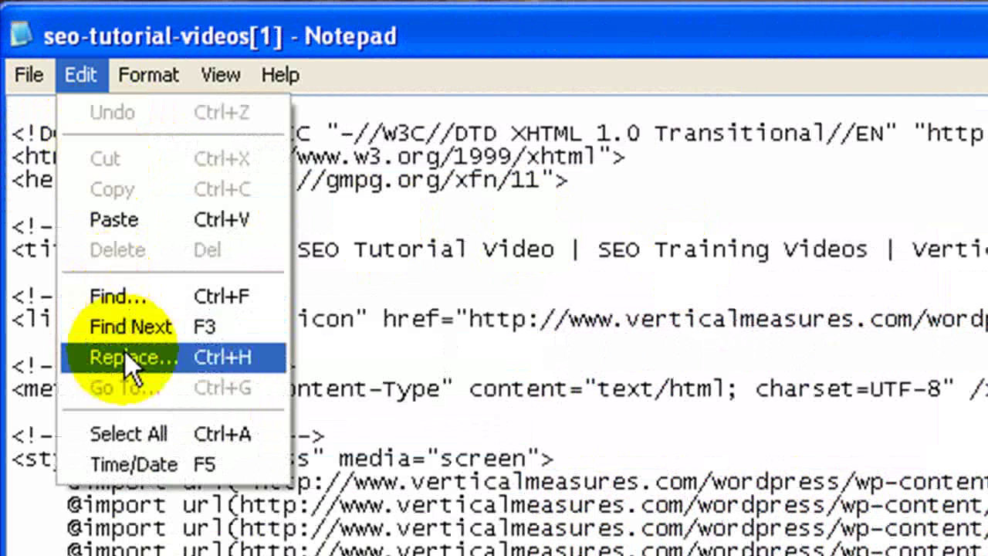
left_click(124, 295)
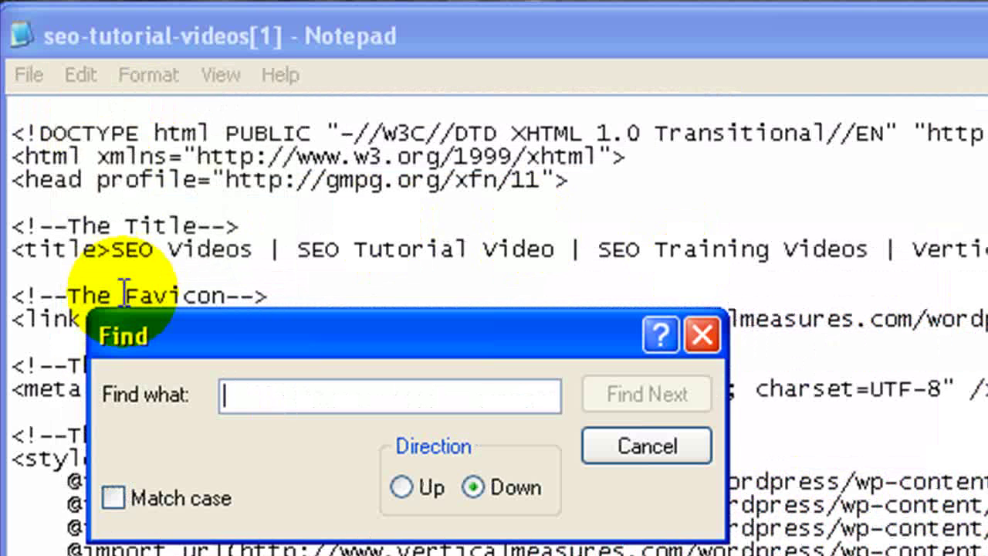
type("alt=")
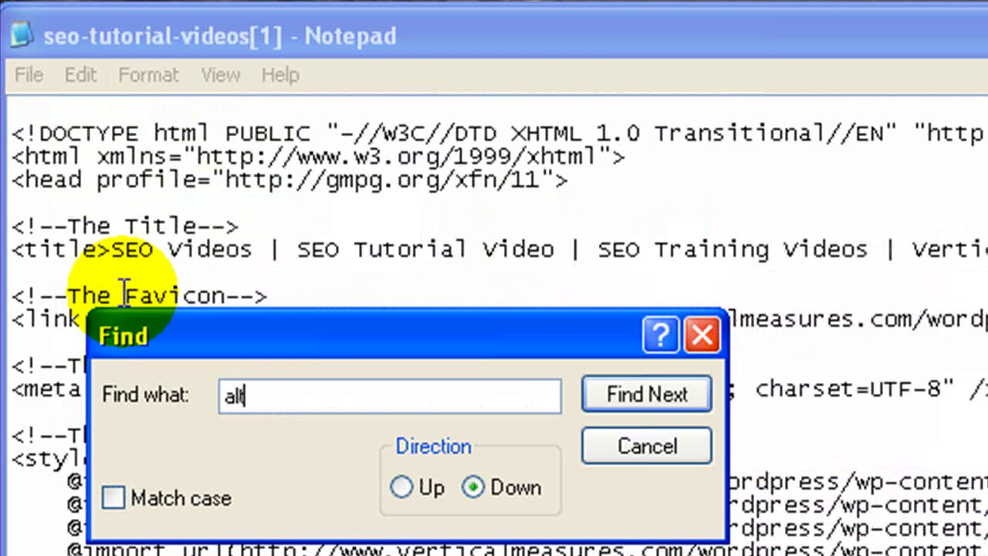
left_click(649, 397)
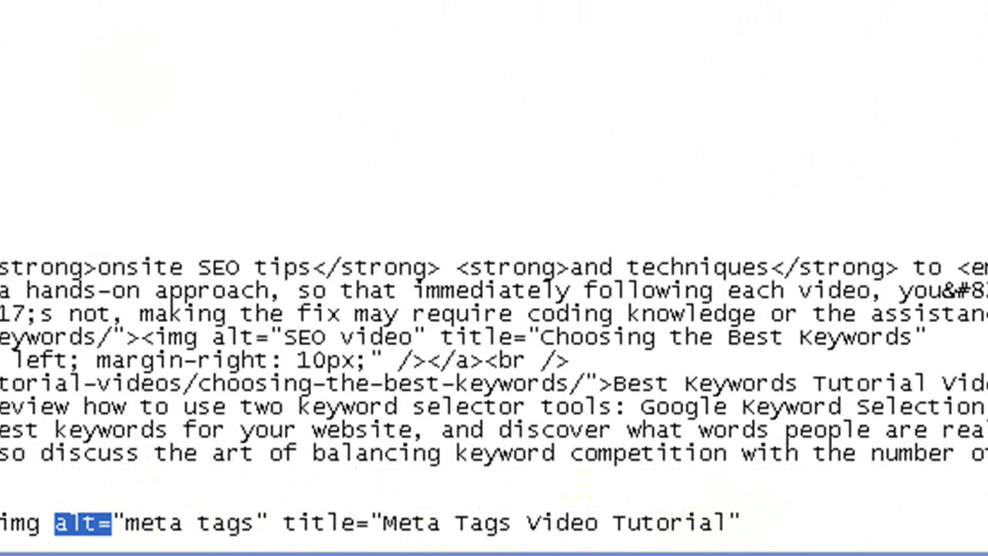
Jump to the next 'alt=' attribute, then find the next '<img' tag.
key("F3")
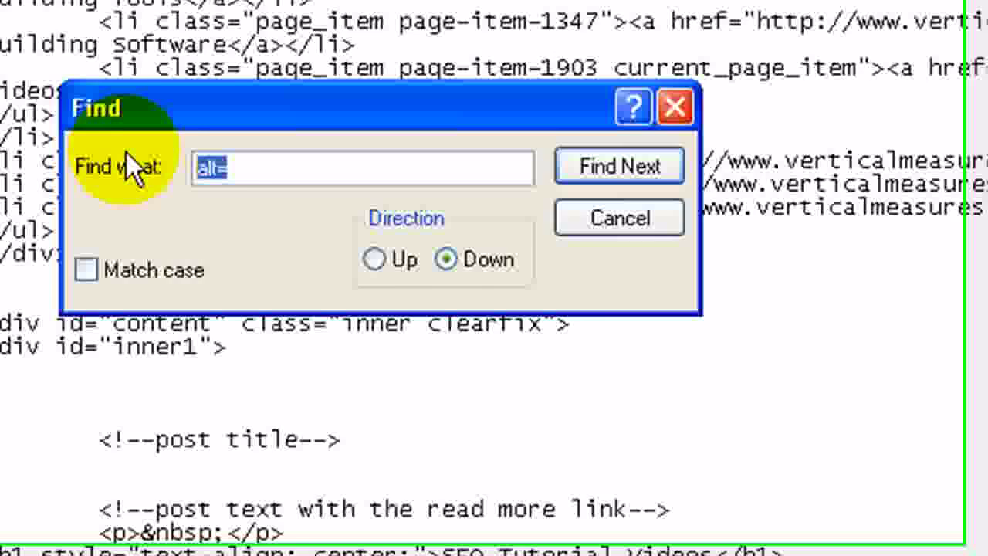
type("<img")
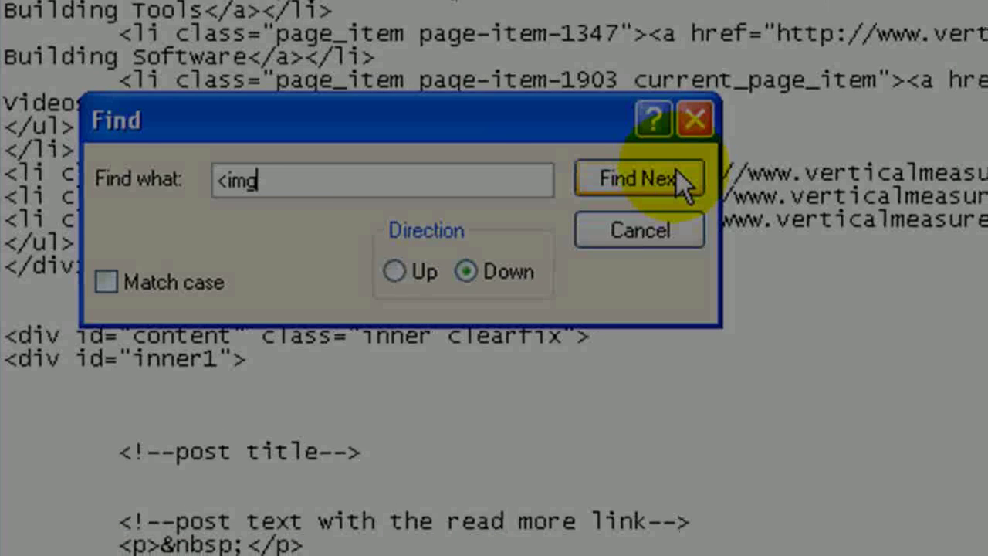
left_click(647, 182)
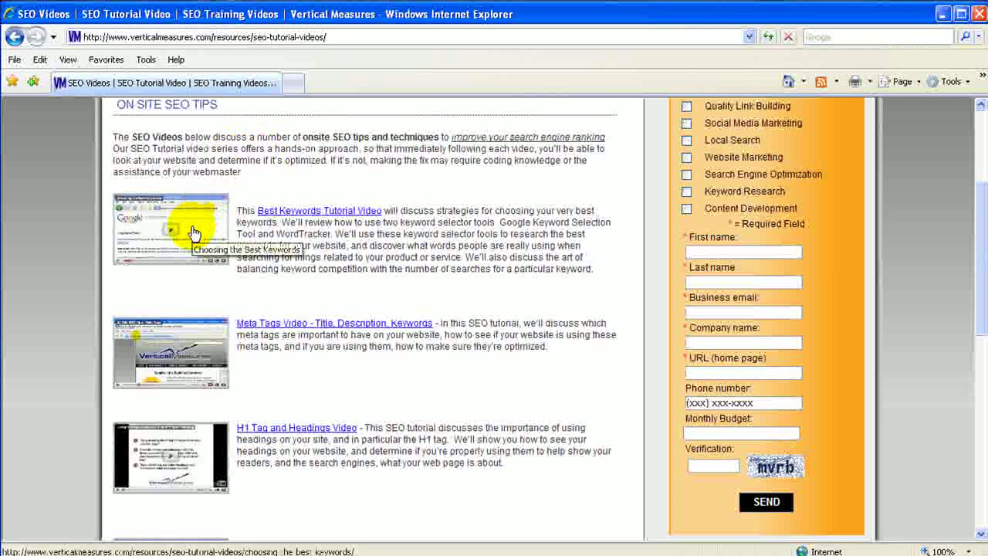
right_click(180, 229)
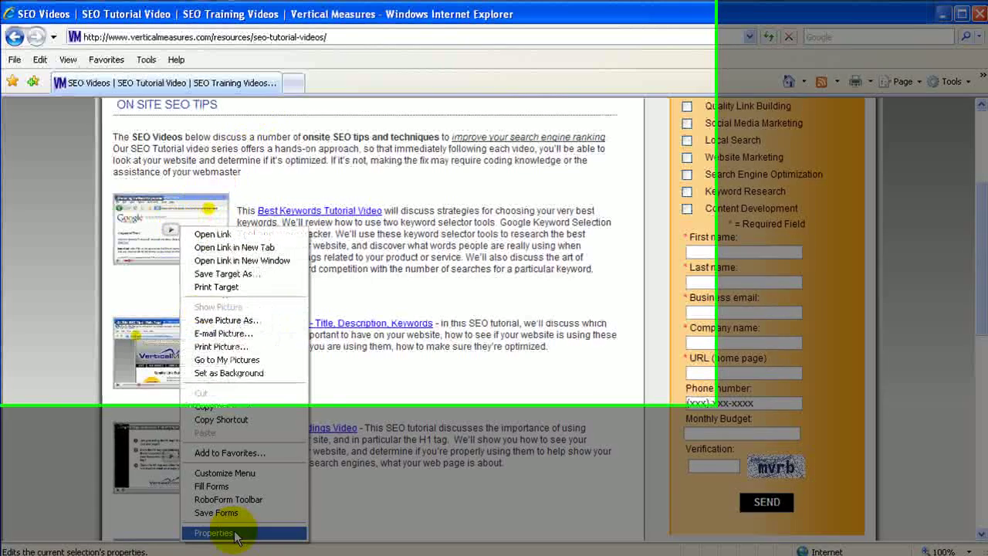
left_click(231, 534)
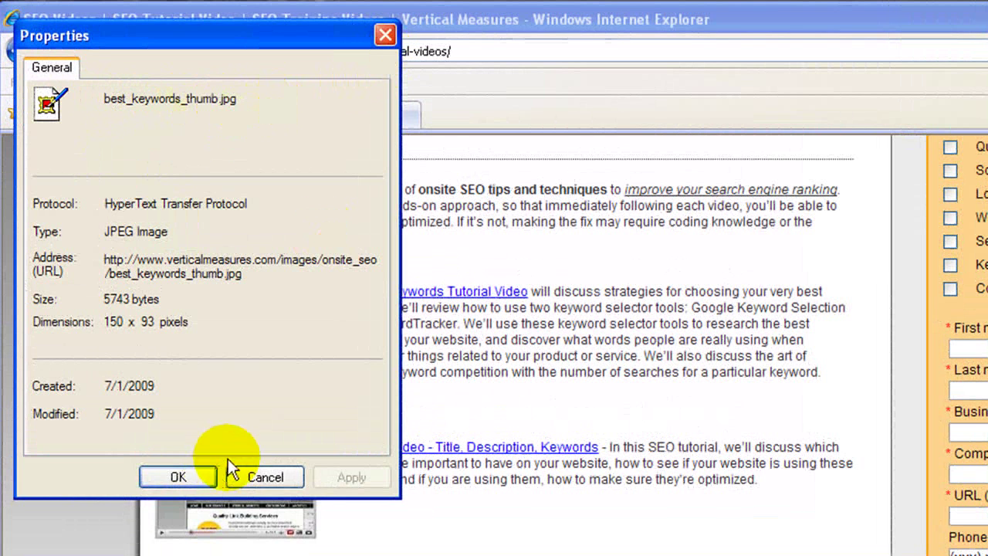
left_click(177, 477)
right_click(231, 491)
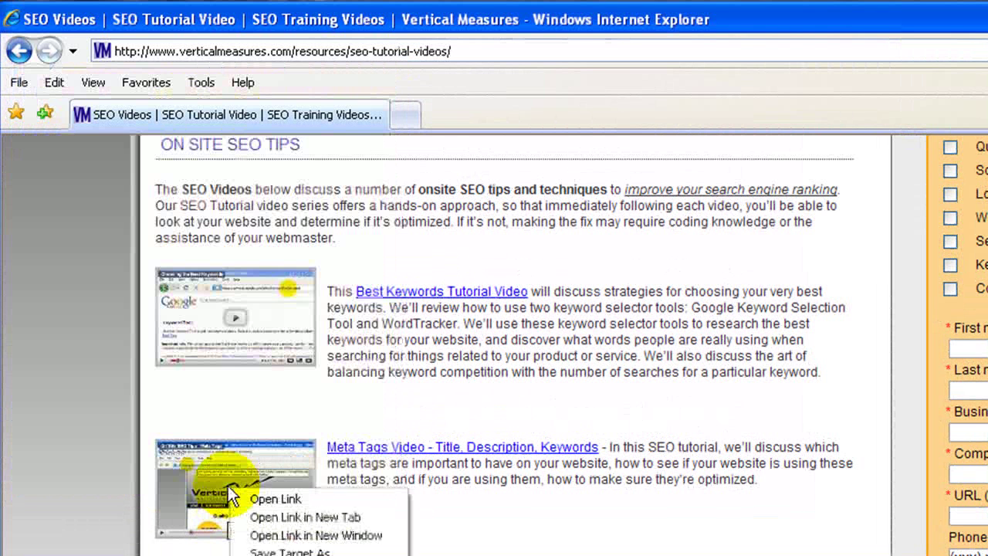
key("r")
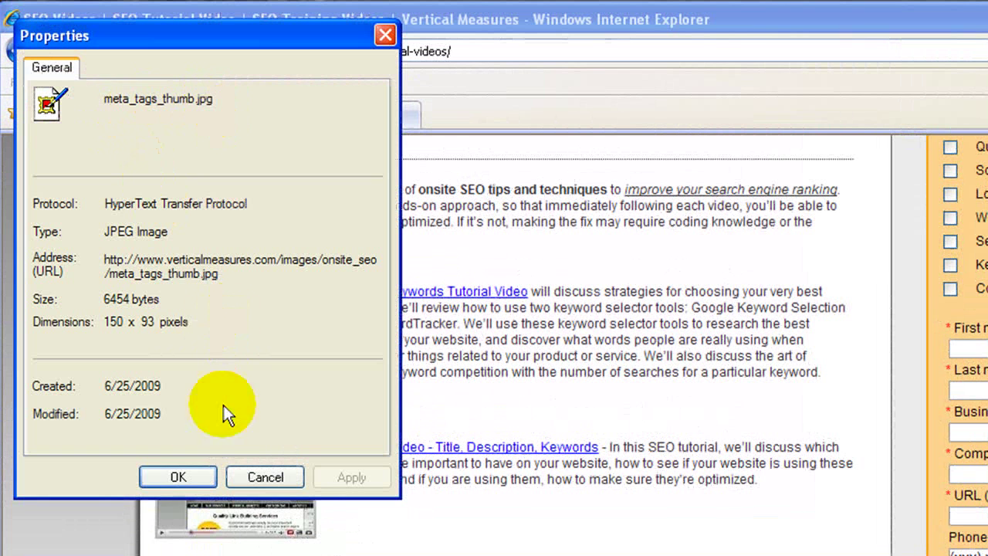
left_click(184, 478)
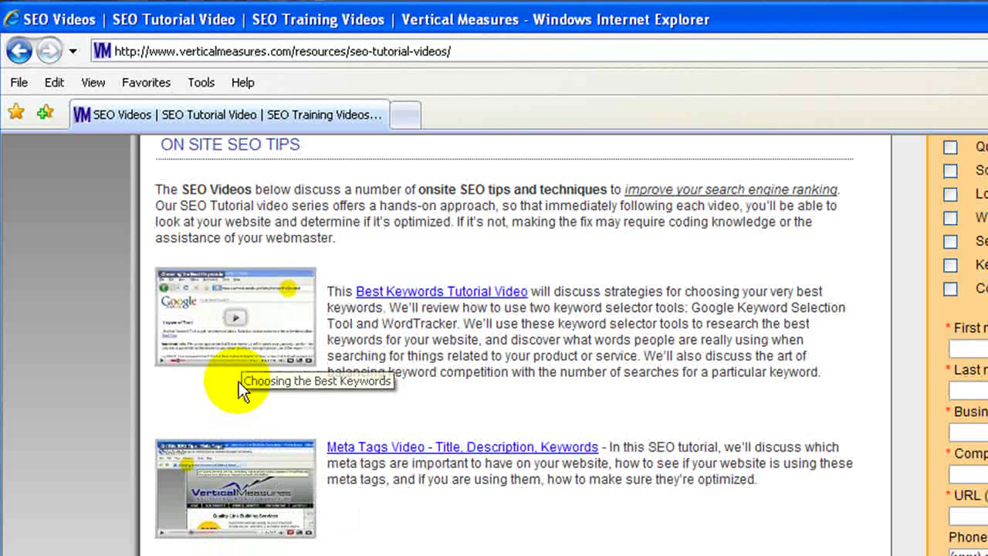
Copy the best_keywords_thumb.jpg address from its Properties and load it in the address bar.
right_click(240, 335)
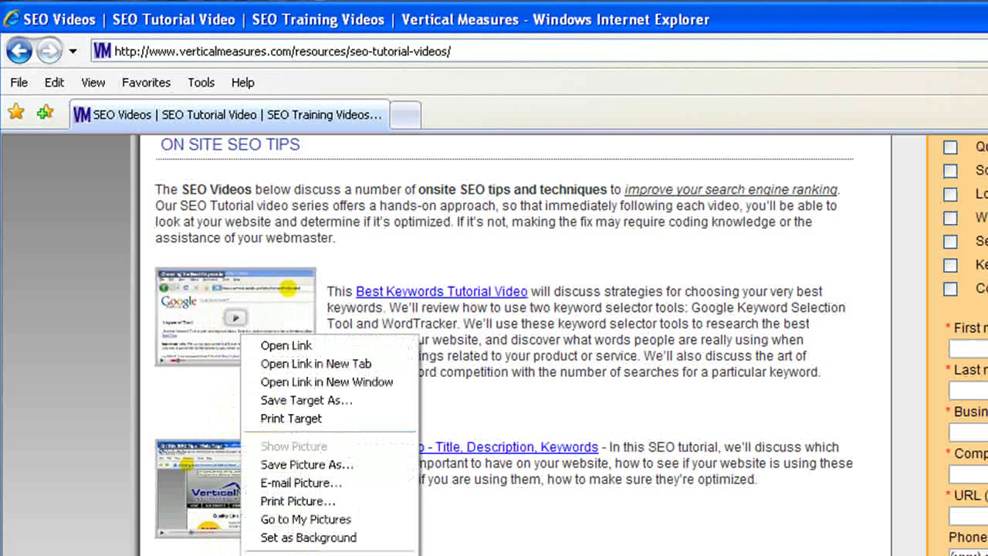
left_click(324, 552)
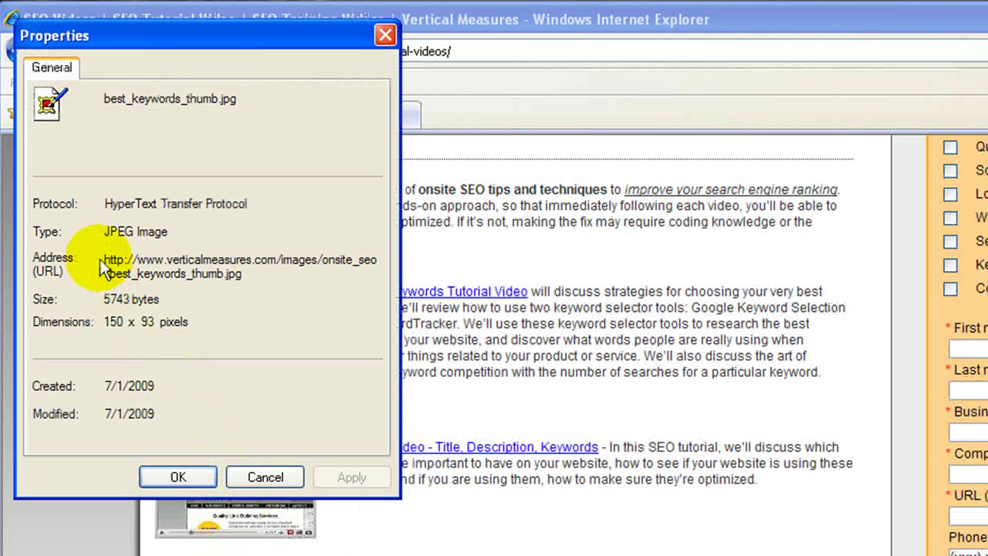
left_click_drag(107, 259, 246, 278)
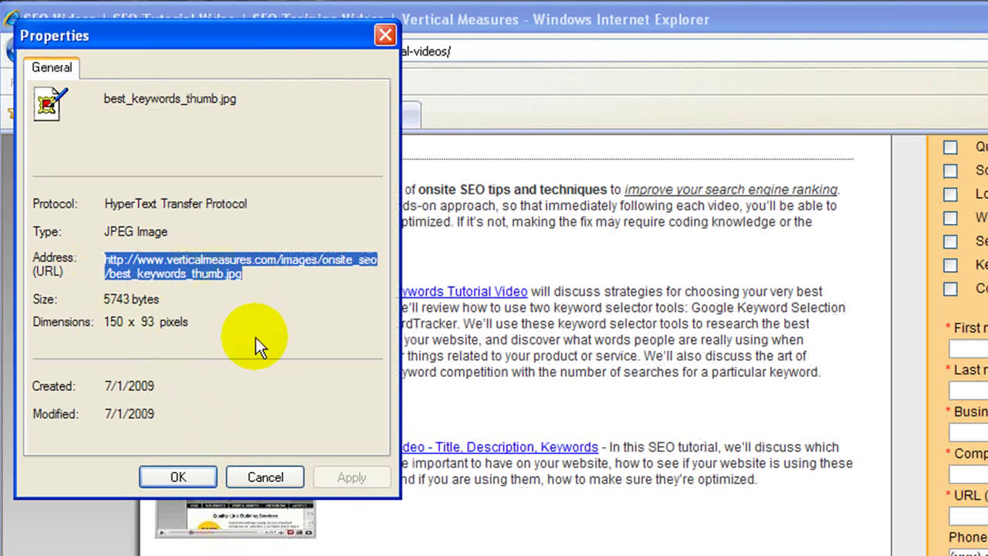
left_click(199, 476)
left_click(166, 51)
key("ctrl+v")
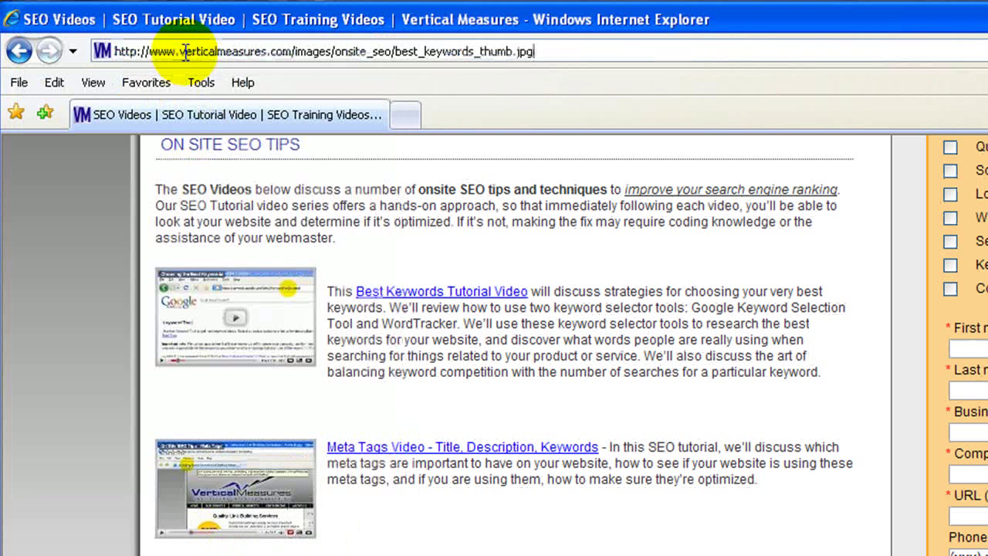
key("Return")
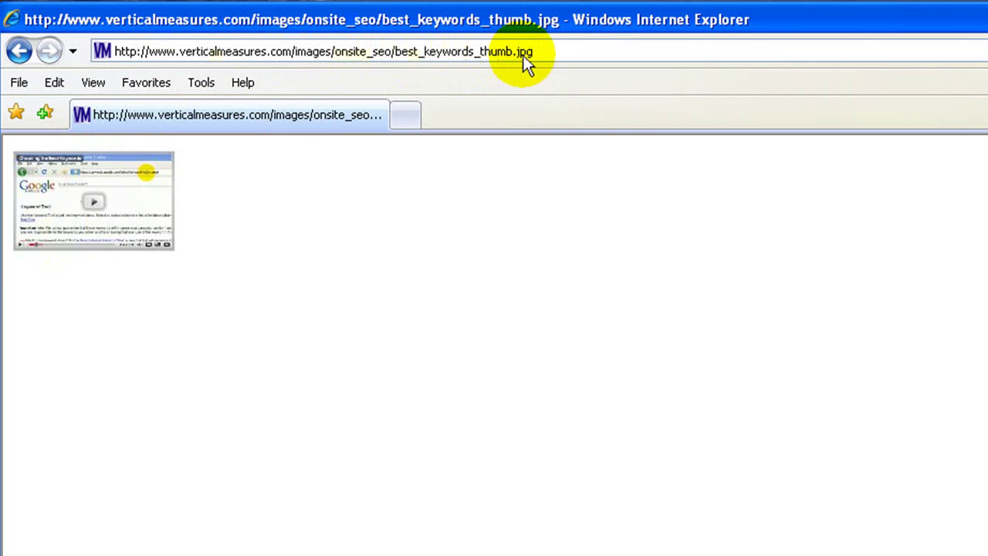
Go back from the standalone thumbnail to the SEO tutorial videos page.
left_click(21, 53)
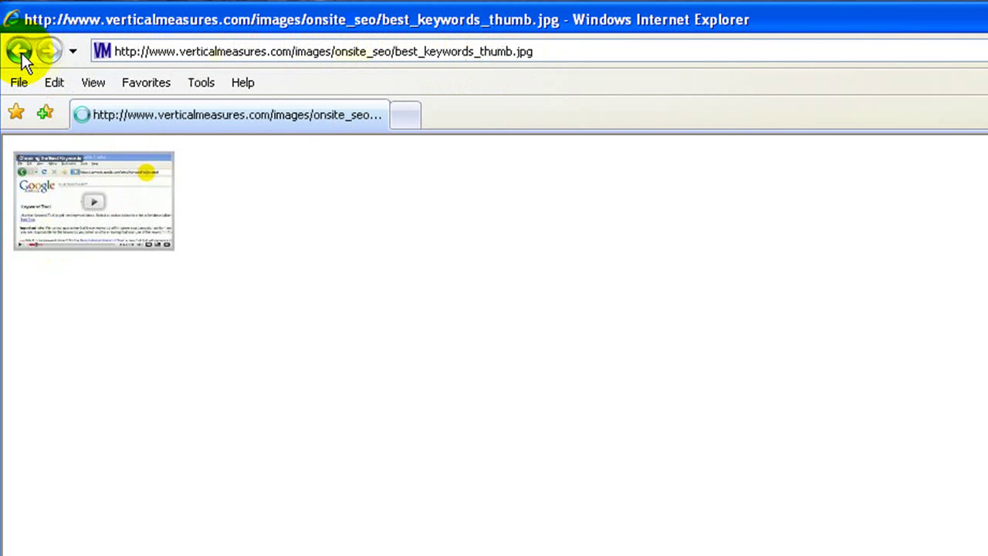